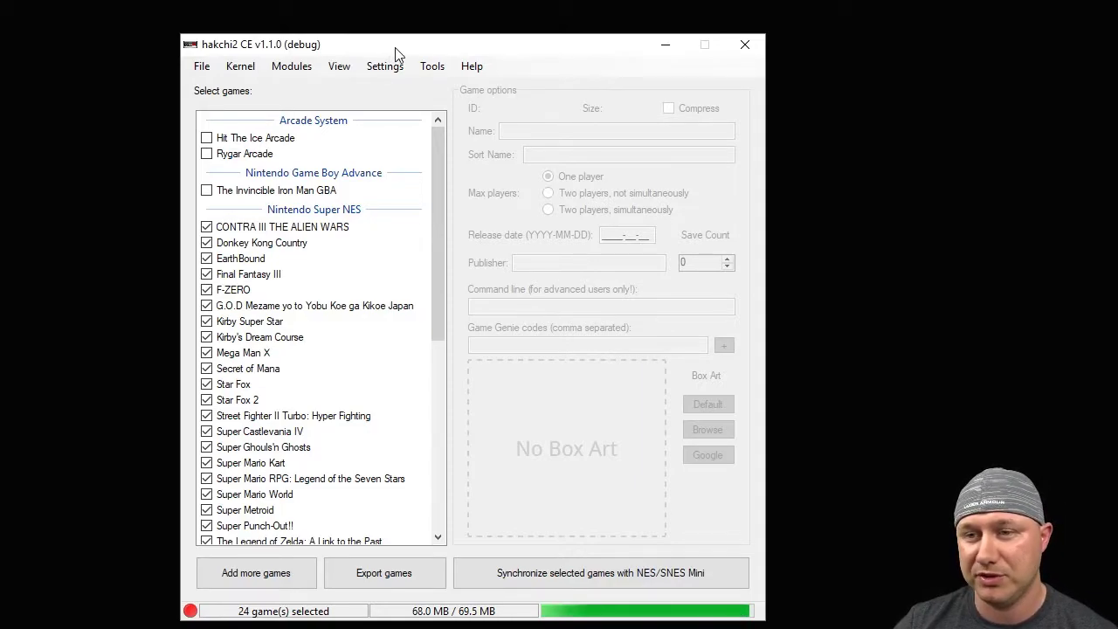
- Open the list of installable extra modules and select Hakchi_Advanced_Music_Hack_v2_0_1.hmod in the file window before minimizing that window
left_click(293, 69)
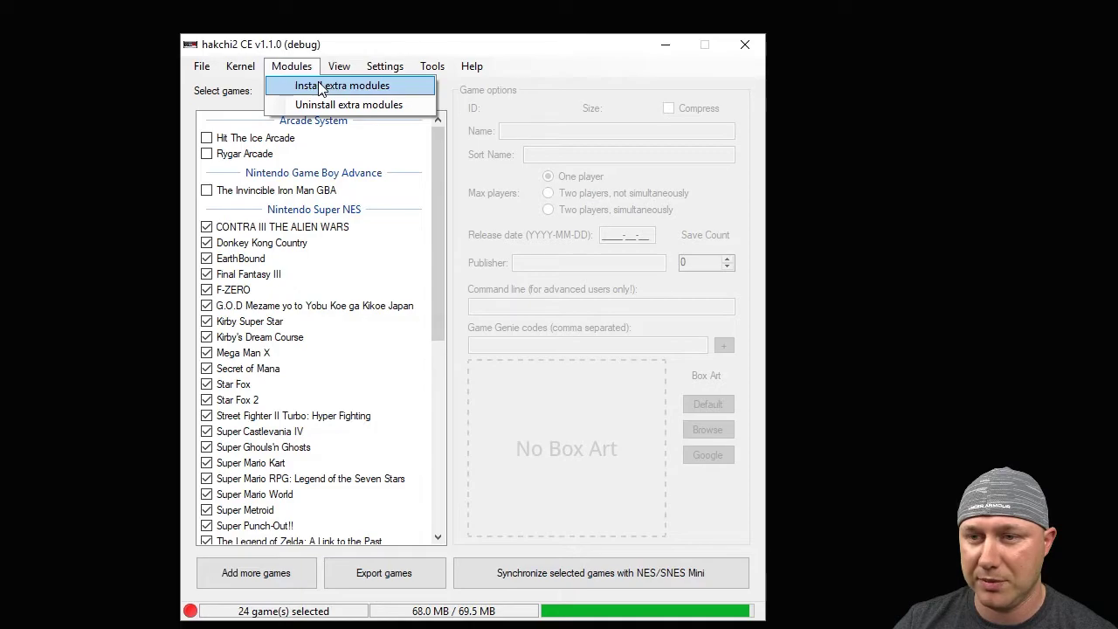
left_click(324, 87)
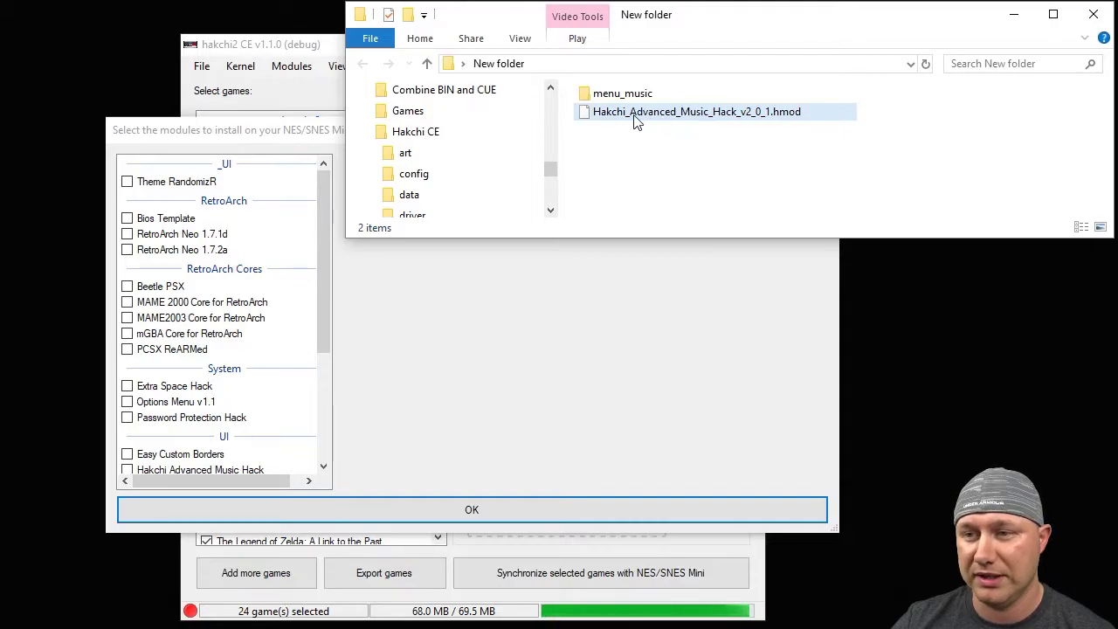
left_click_drag(651, 115, 609, 110)
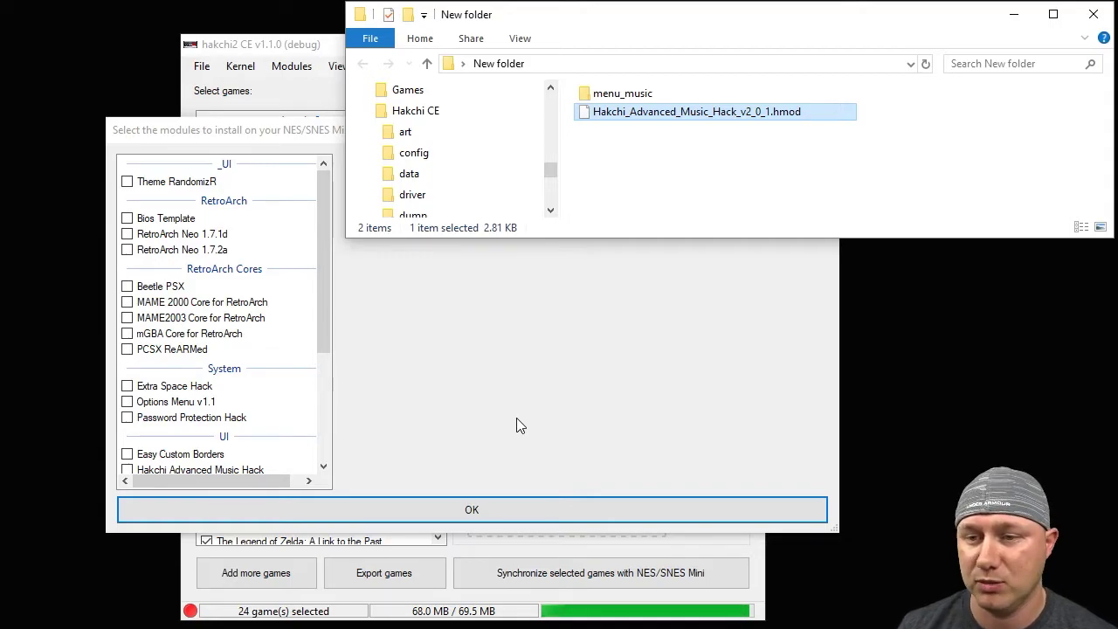
left_click(1015, 15)
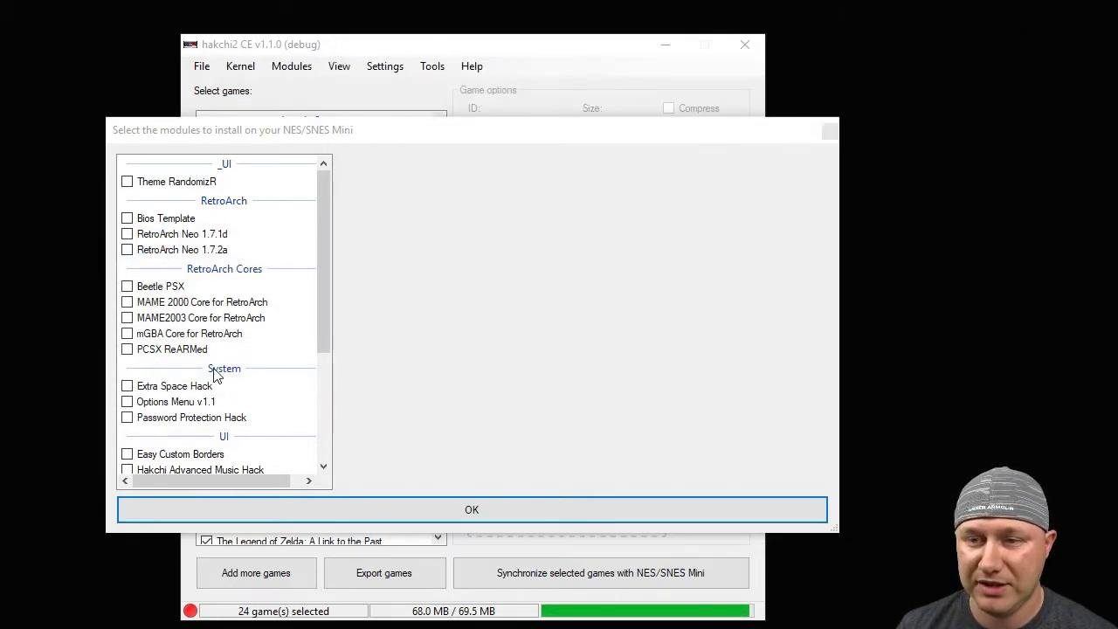
- Select the Hakchi Advanced Music Hack module under UI and read its description, new features and usage notes
left_click_drag(329, 327, 322, 351)
left_click(230, 431)
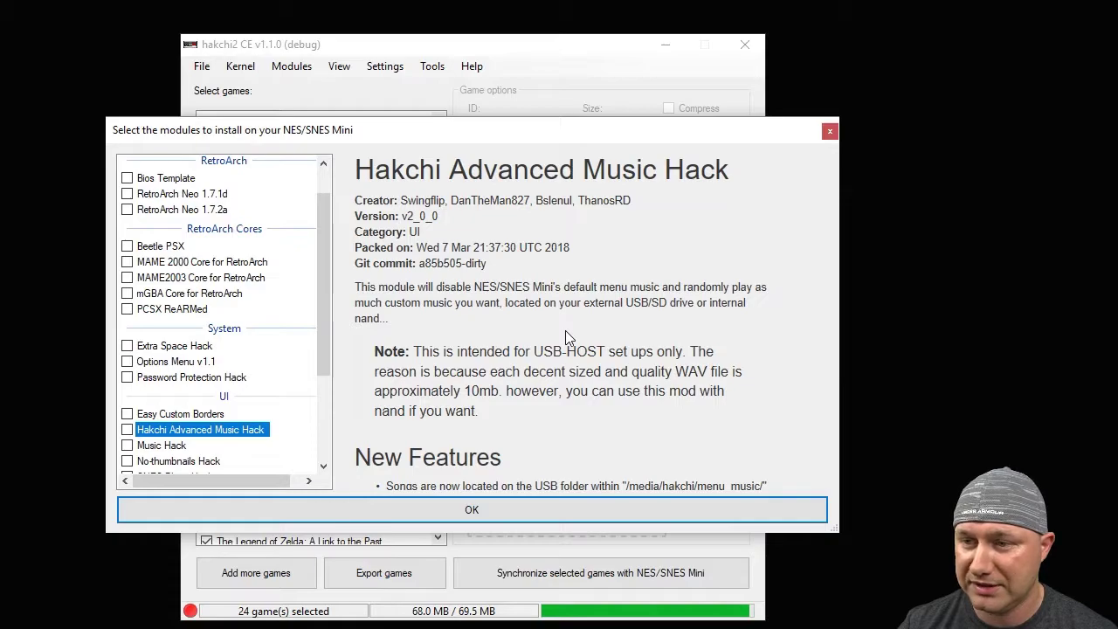
scroll(566, 337, "down", 3)
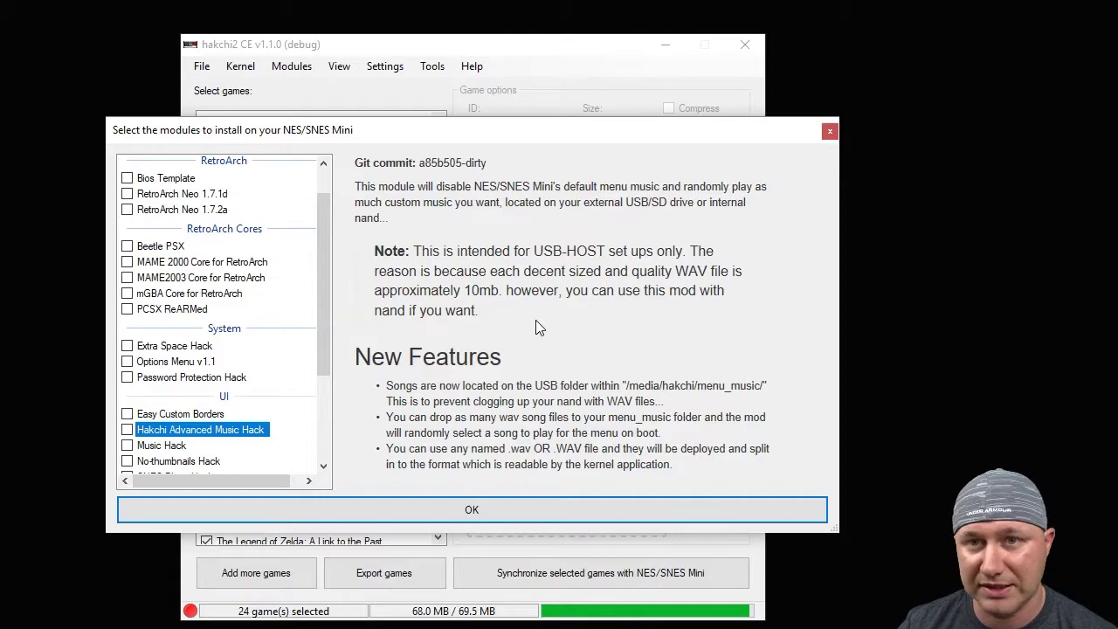
scroll(536, 323, "down", 2)
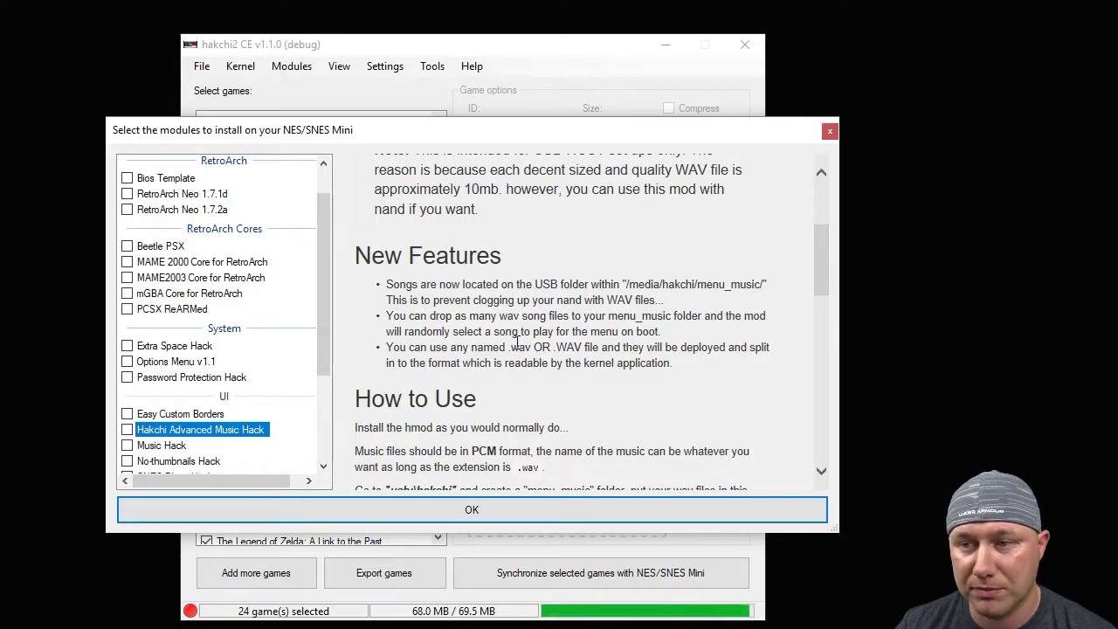
scroll(517, 343, "down", 5)
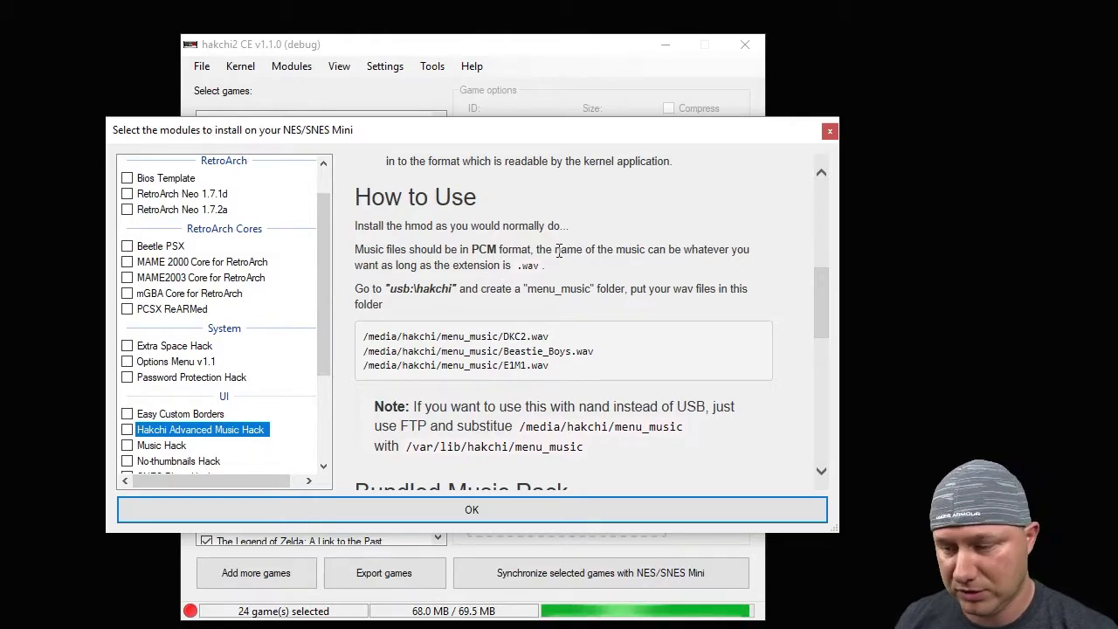
- Create a menu_music folder inside the hakchi folder on the USB drive, view its contents and close the window
key("alt+Tab")
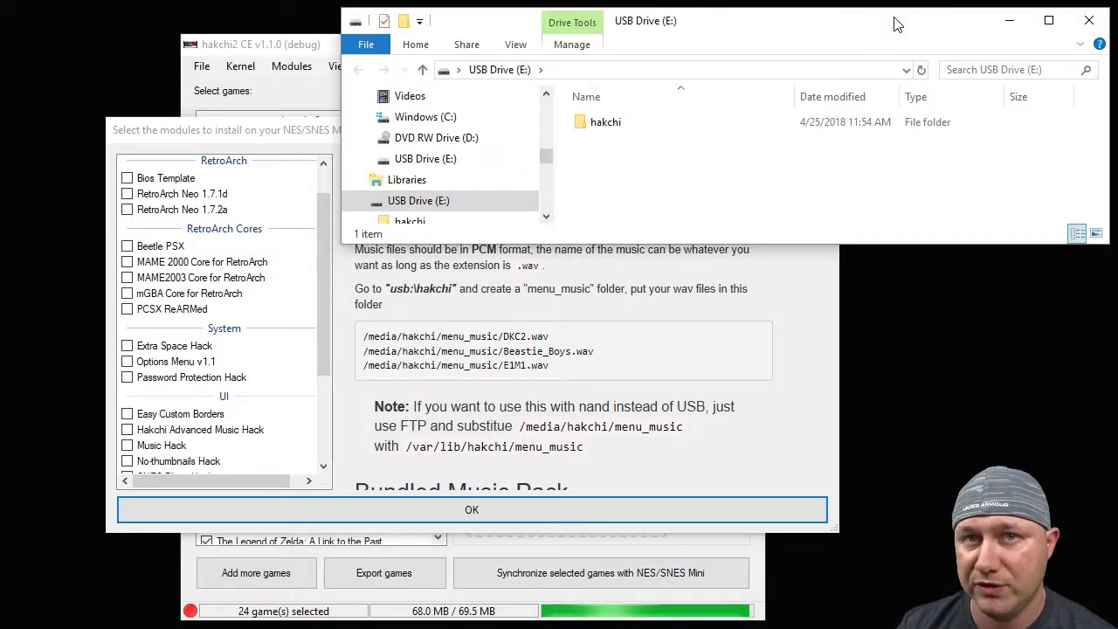
double_click(617, 128)
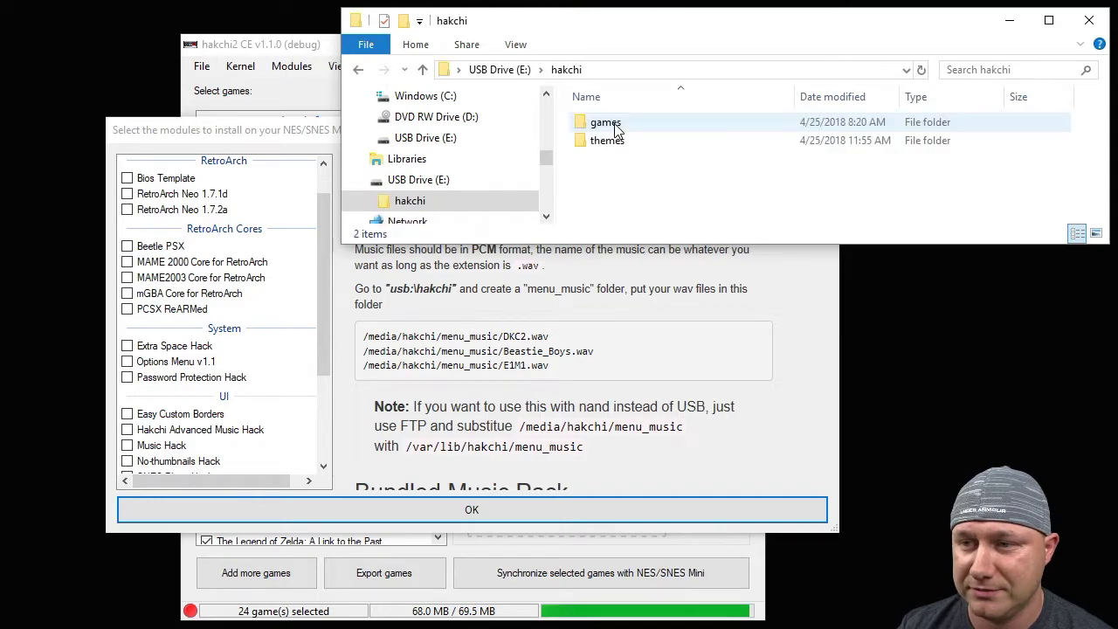
right_click(641, 189)
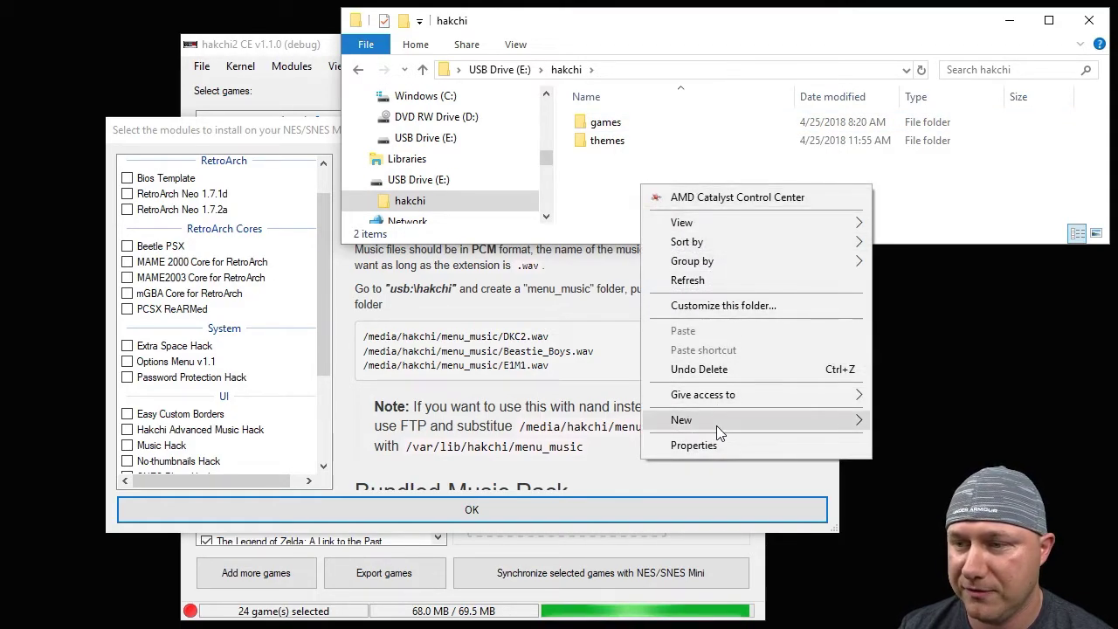
mouse_move(716, 425)
left_click(904, 423)
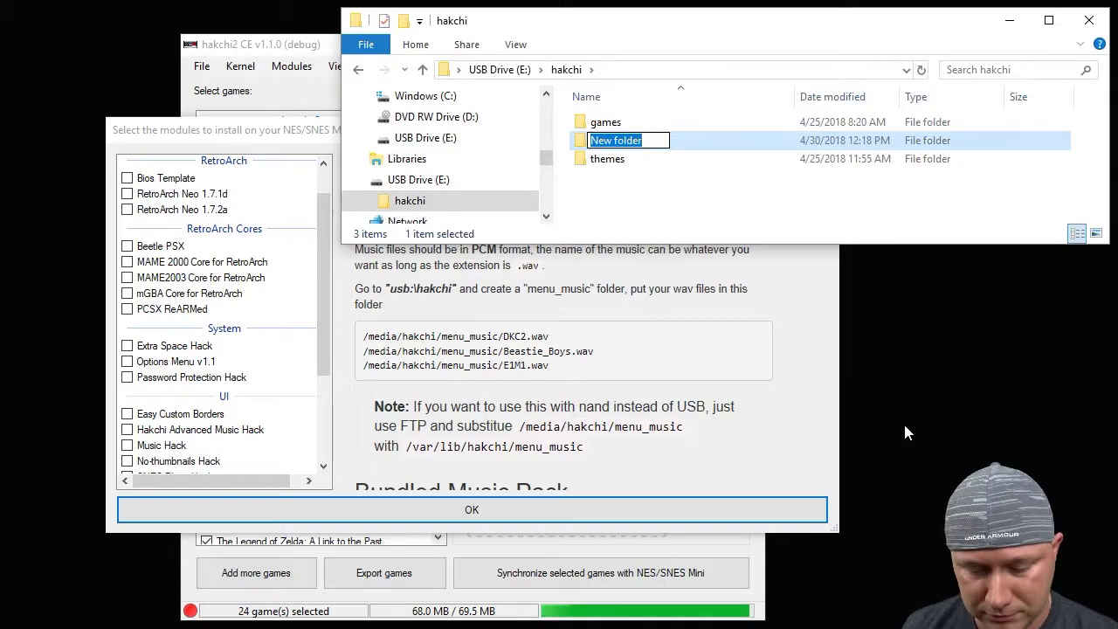
type("menu")
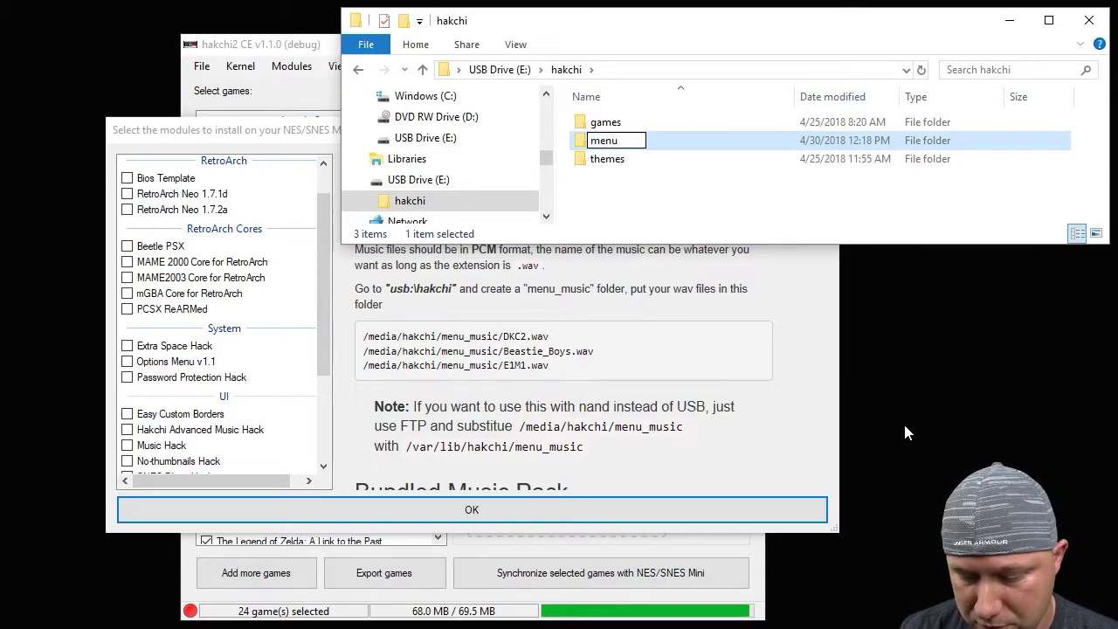
type("_music")
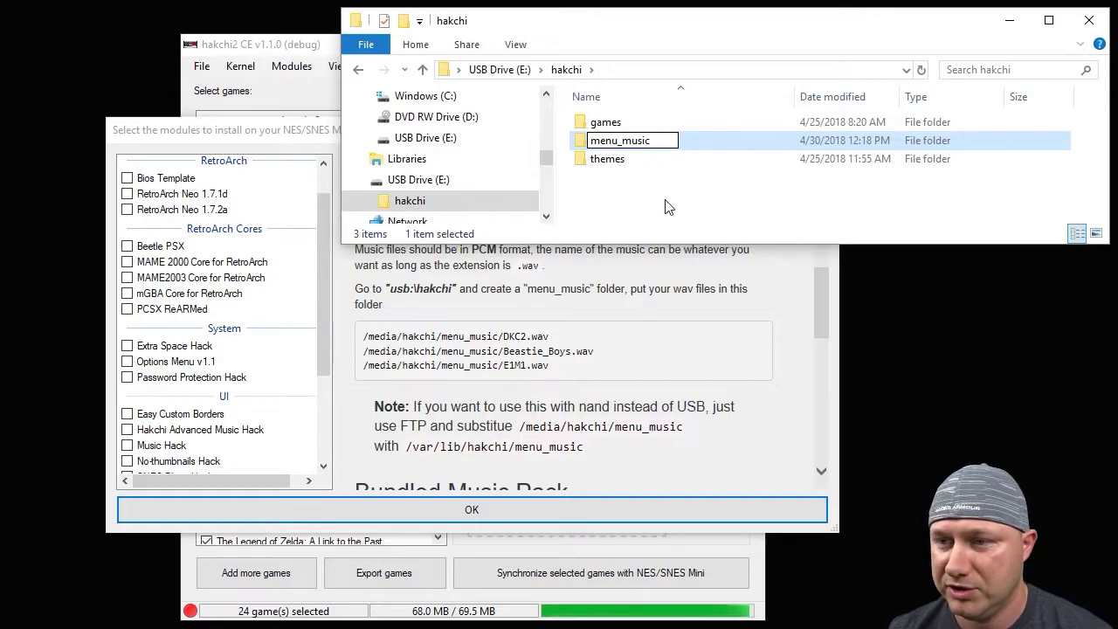
key("Return")
double_click(631, 145)
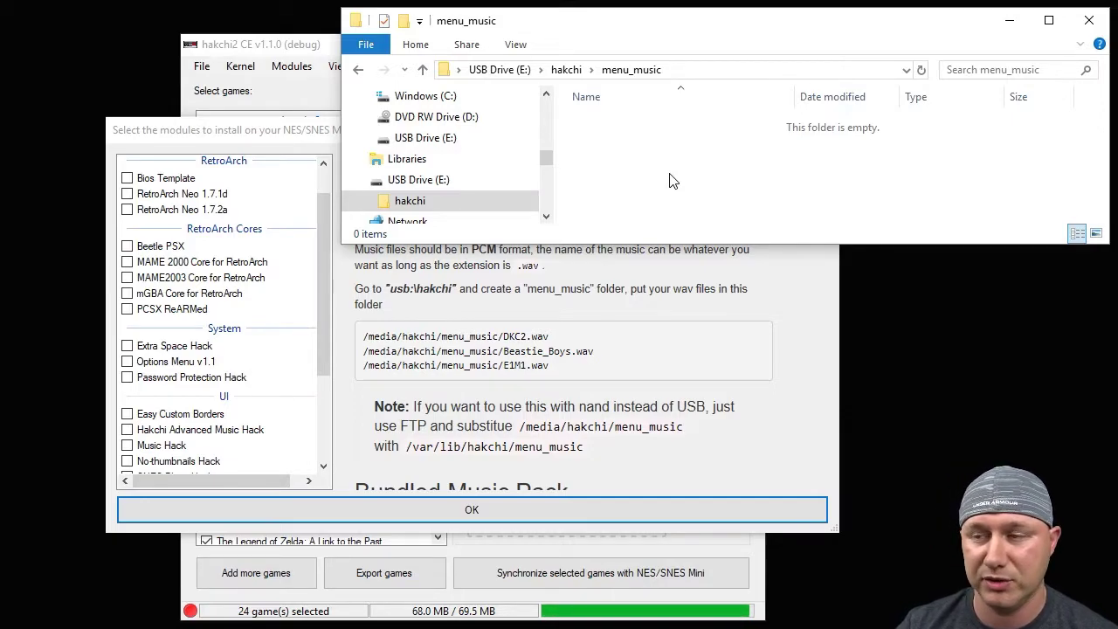
left_click(1088, 21)
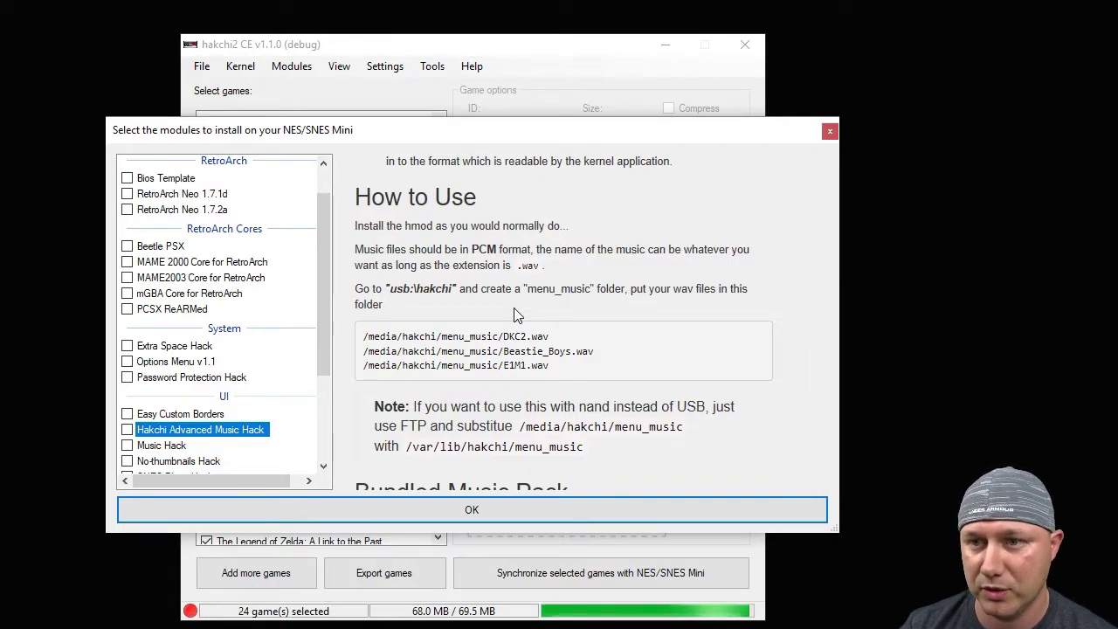
- Close the module selection without installing anything and check that hakchi2 CE's FTP server is enabled
key("Escape")
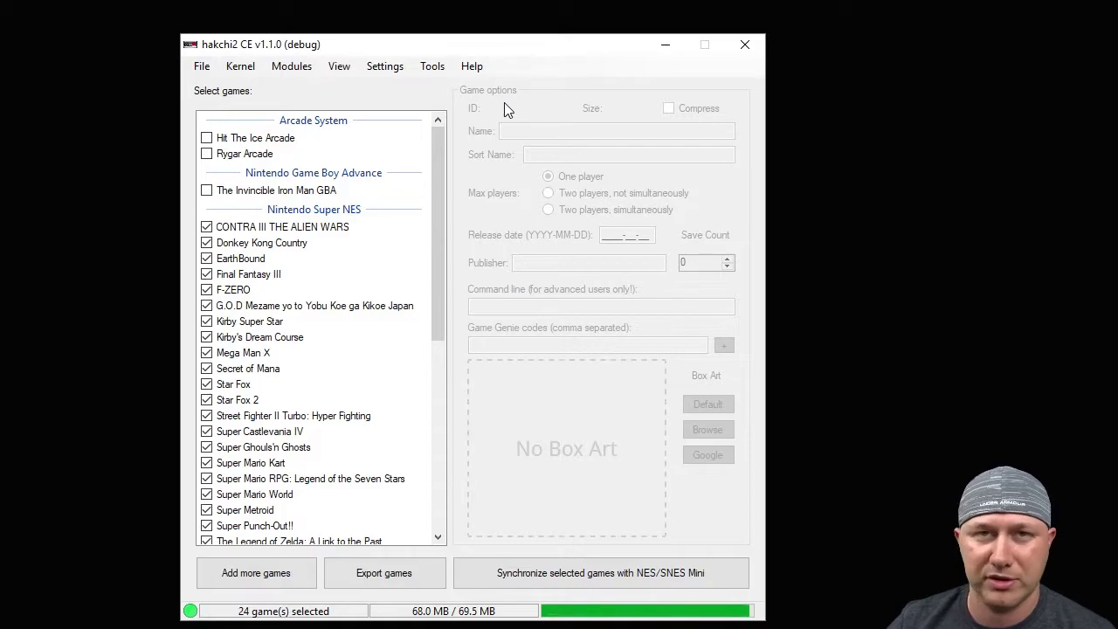
left_click(430, 68)
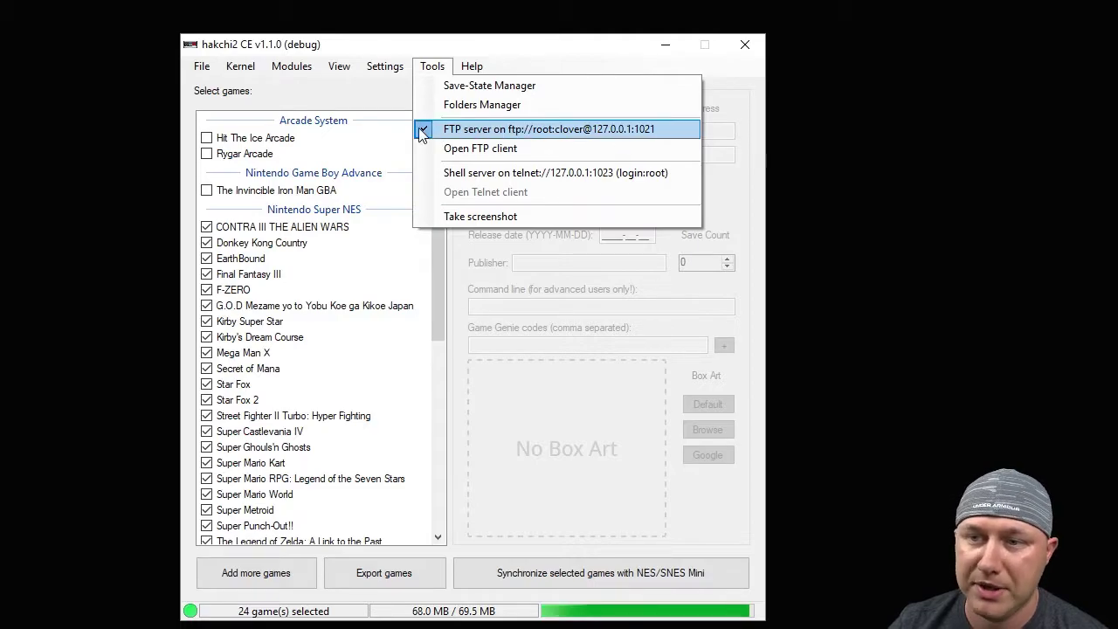
mouse_move(374, 66)
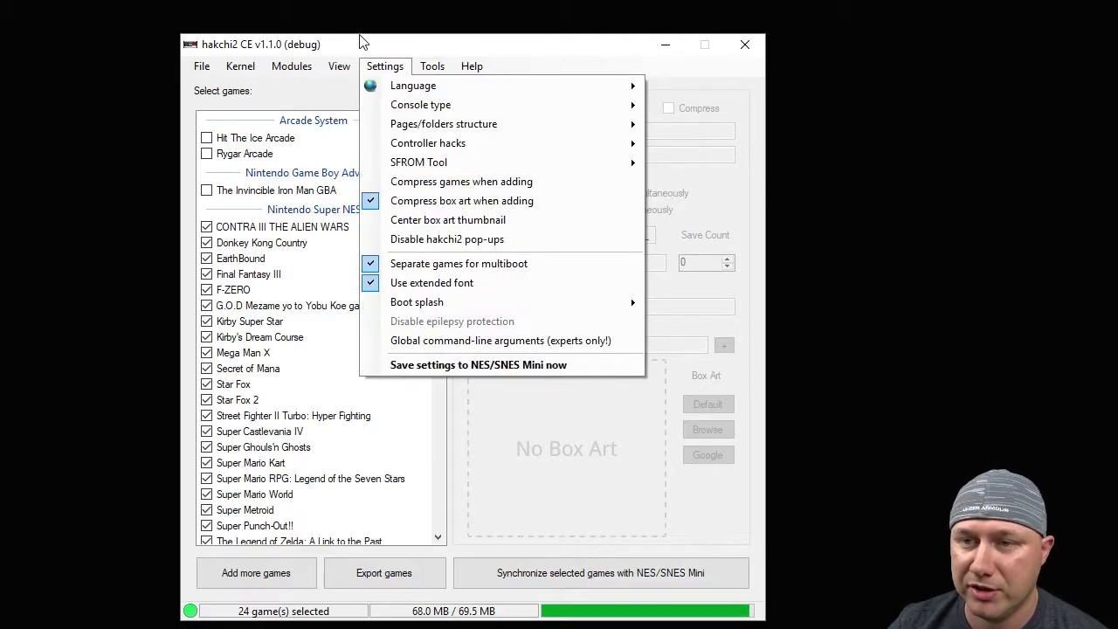
left_click(362, 46)
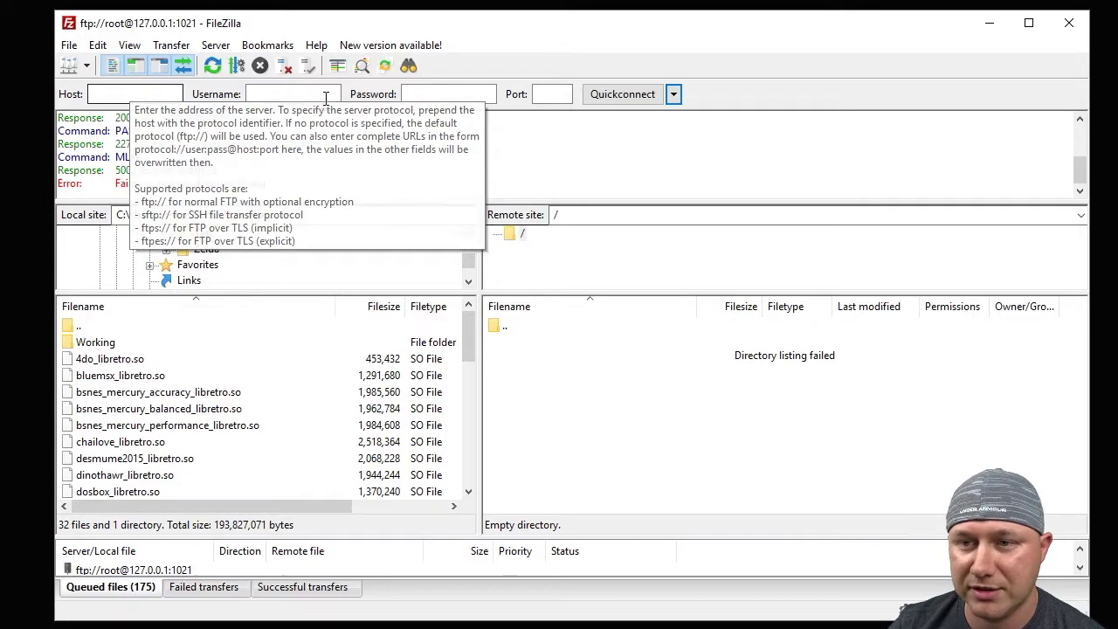
- Switch to FileZilla, connect to the console's FTP server and open the remote folder /var/lib/hakchi
left_click(296, 94)
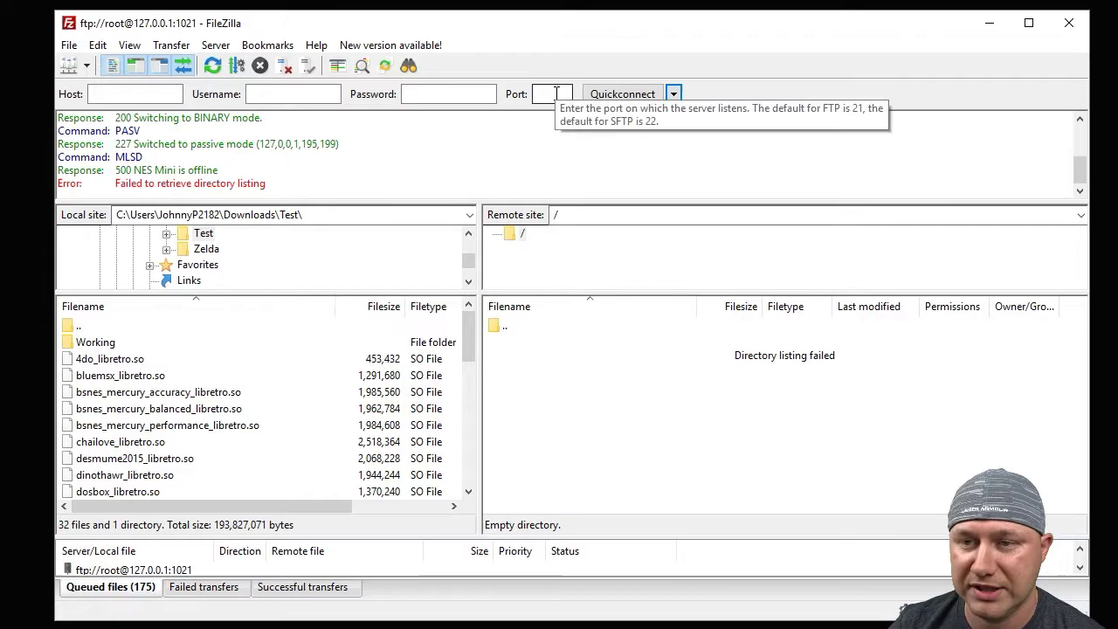
key("F5")
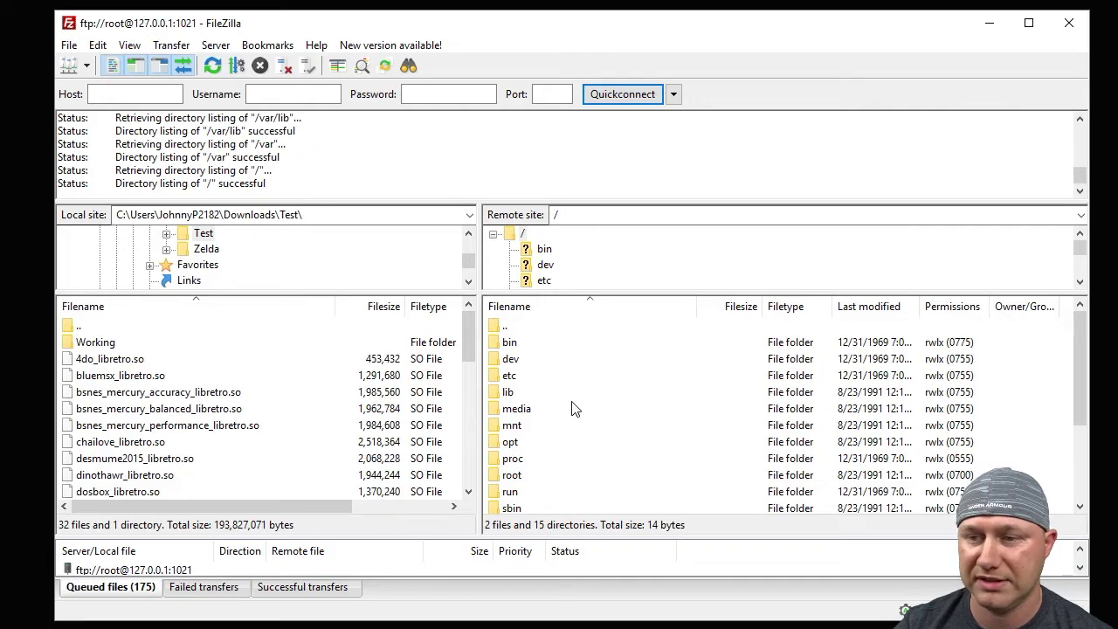
scroll(581, 411, "down", 3)
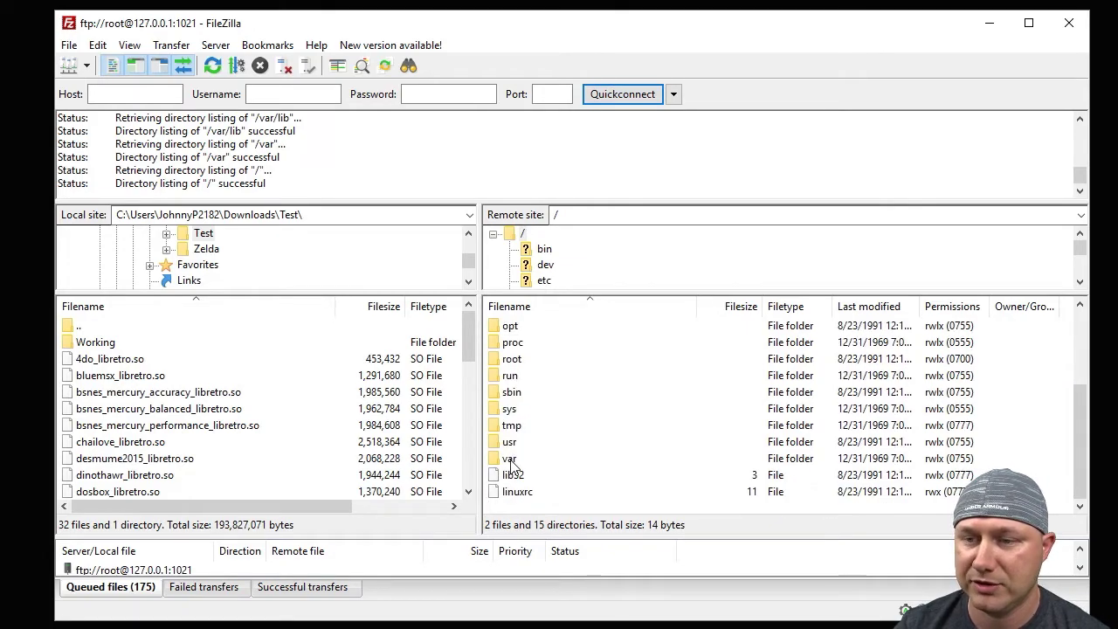
double_click(511, 461)
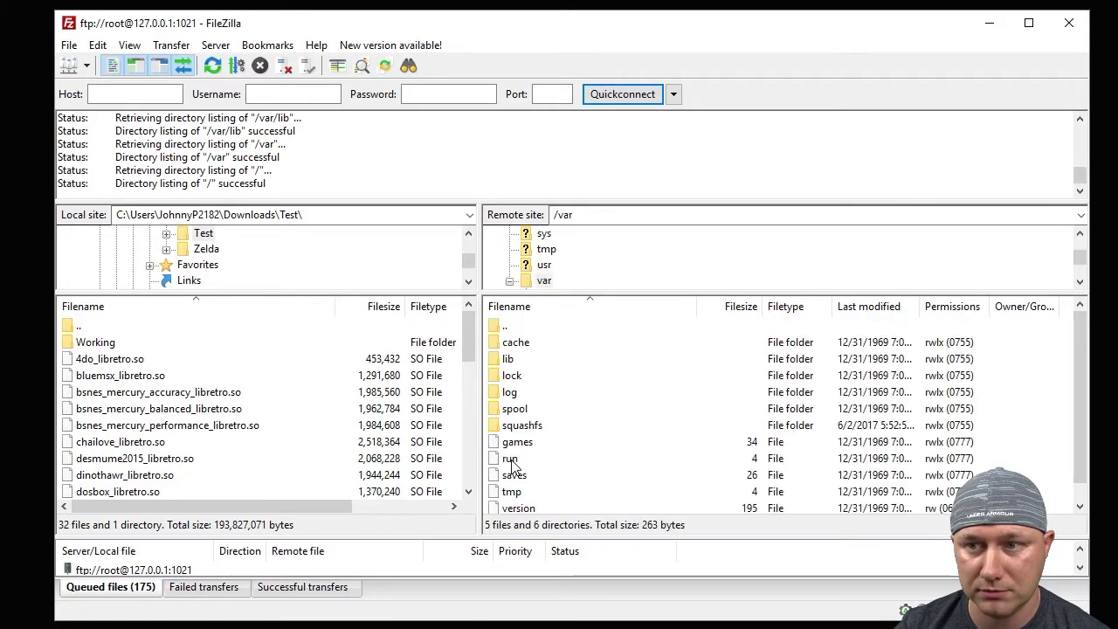
double_click(508, 359)
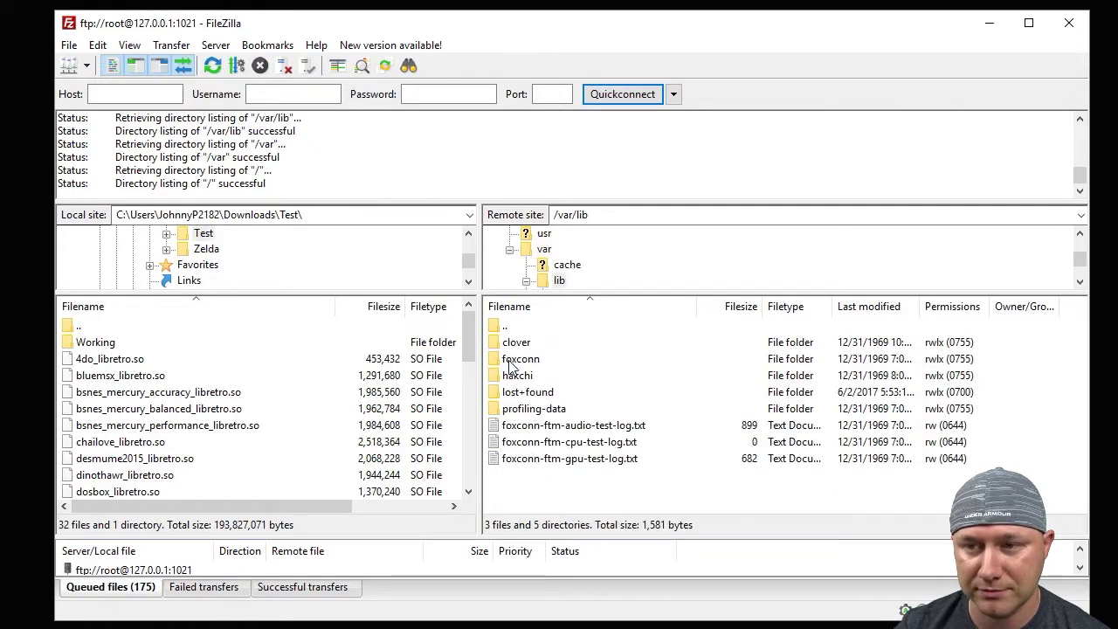
double_click(518, 375)
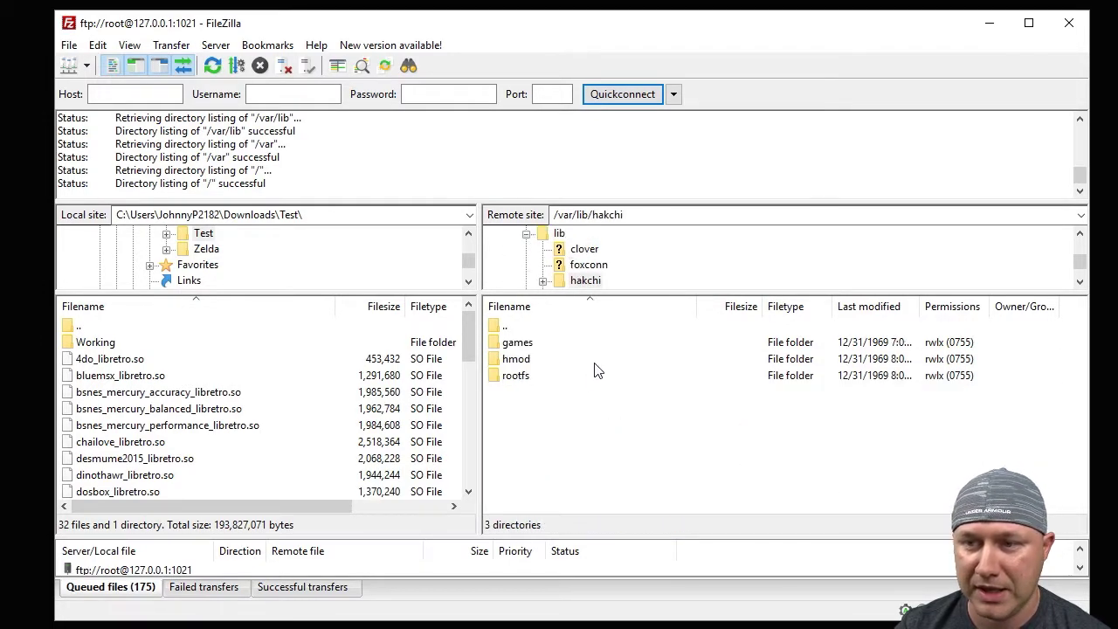
- Create the remote directory /var/lib/hakchi/menu_music and open it
right_click(537, 439)
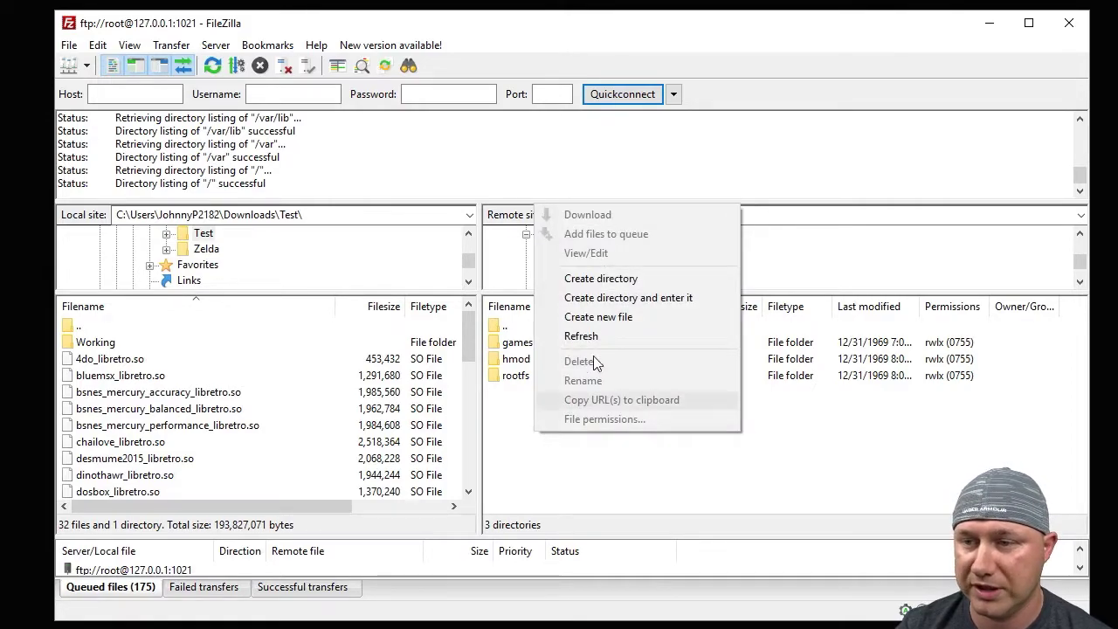
left_click(608, 279)
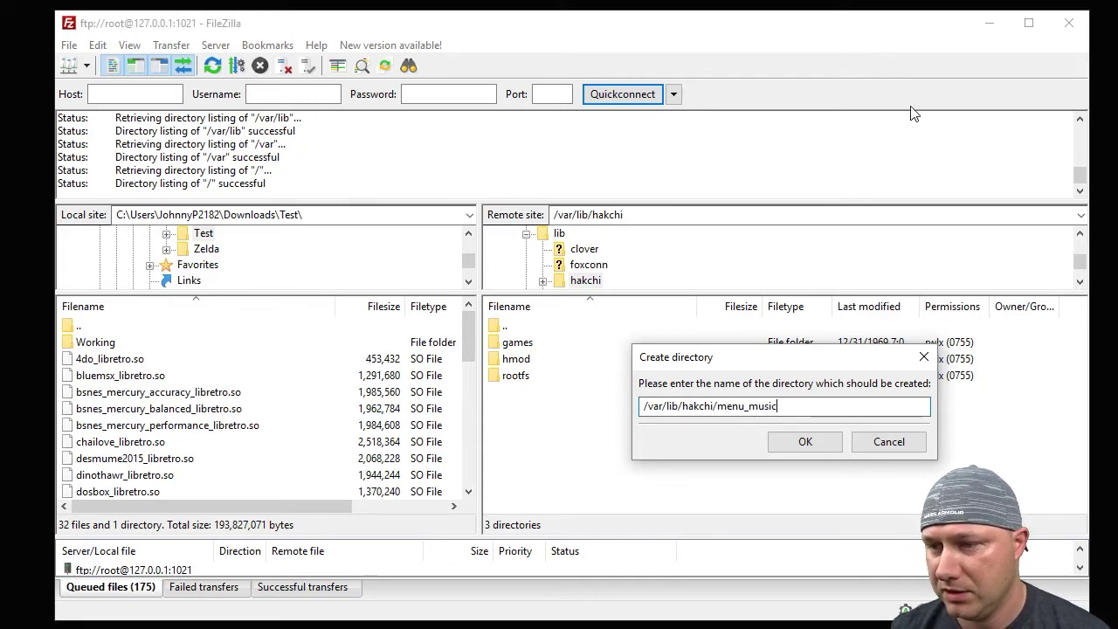
left_click(805, 442)
double_click(542, 377)
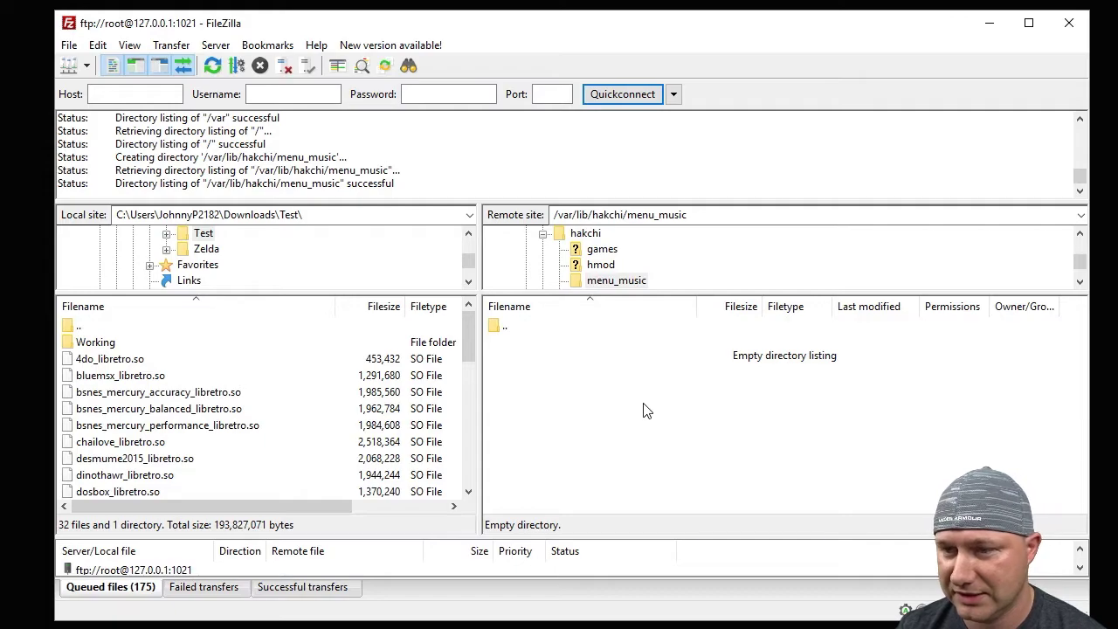
- Upload the Super Mario Bros, Super Mario Bros 3 and Super Mario World jazz remix WAV files to the remote menu_music folder
key("alt+Tab")
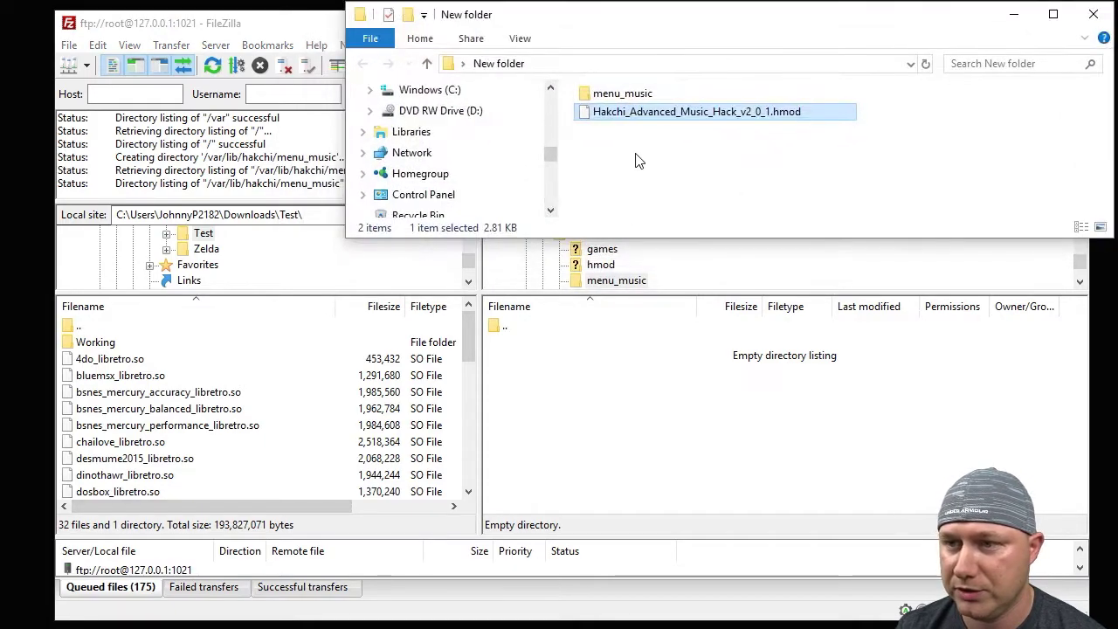
double_click(622, 93)
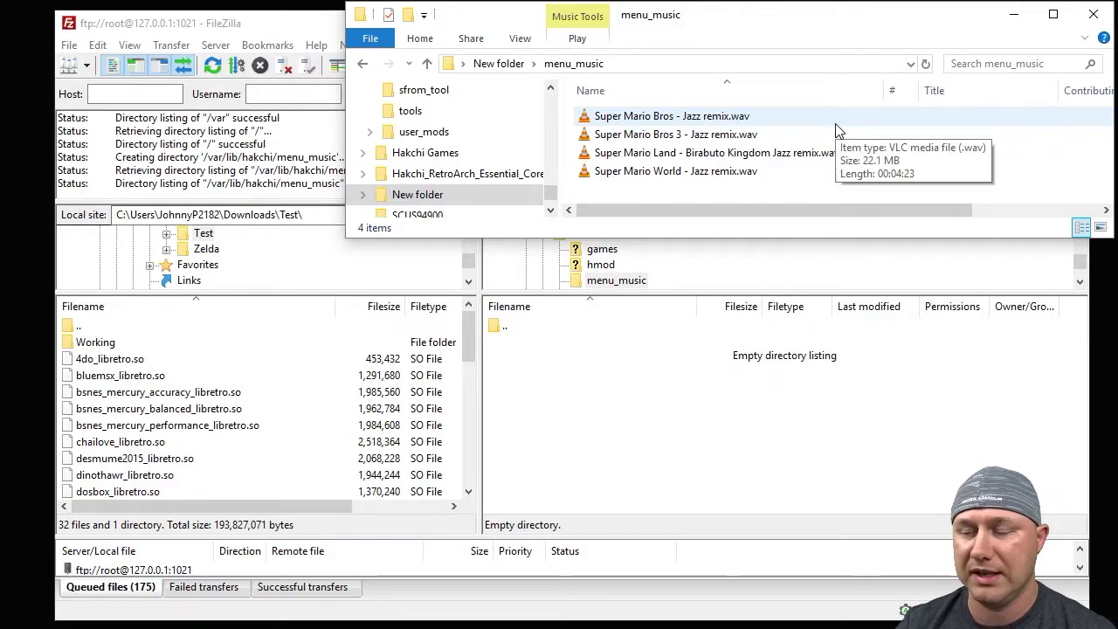
left_click(732, 124)
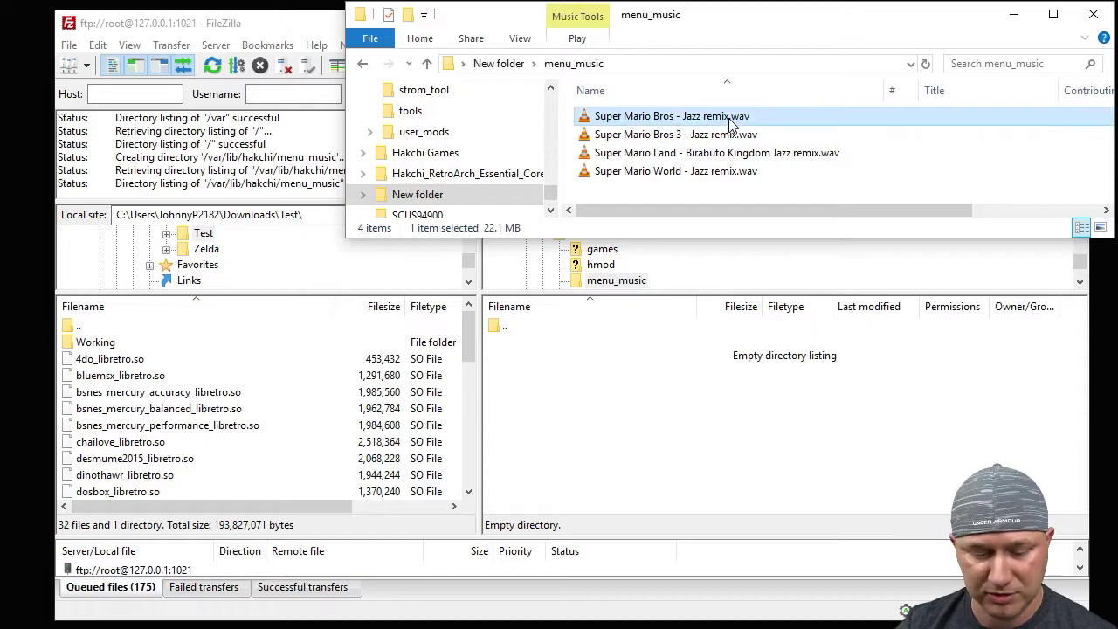
left_click(714, 136, "ctrl")
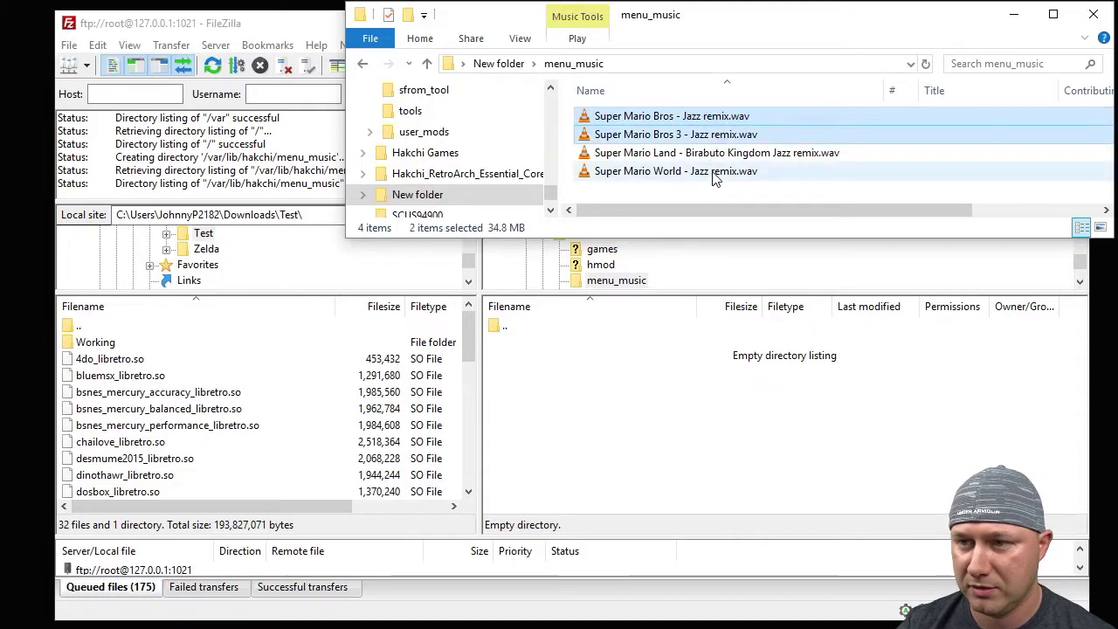
left_click(709, 171, "ctrl")
left_click_drag(709, 124, 674, 477)
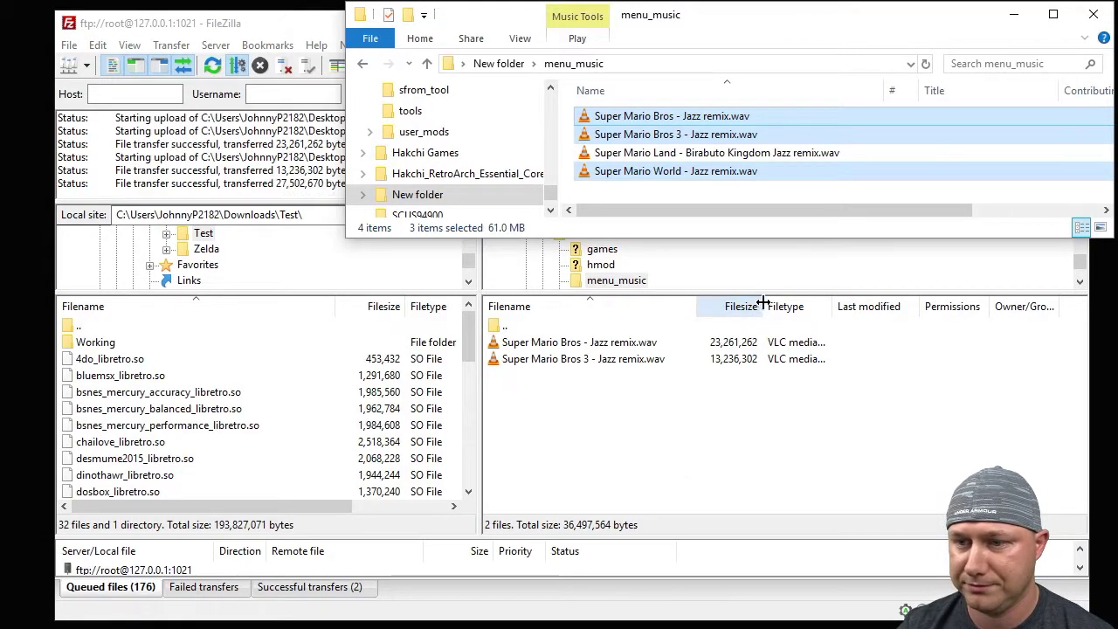
left_click(1106, 19)
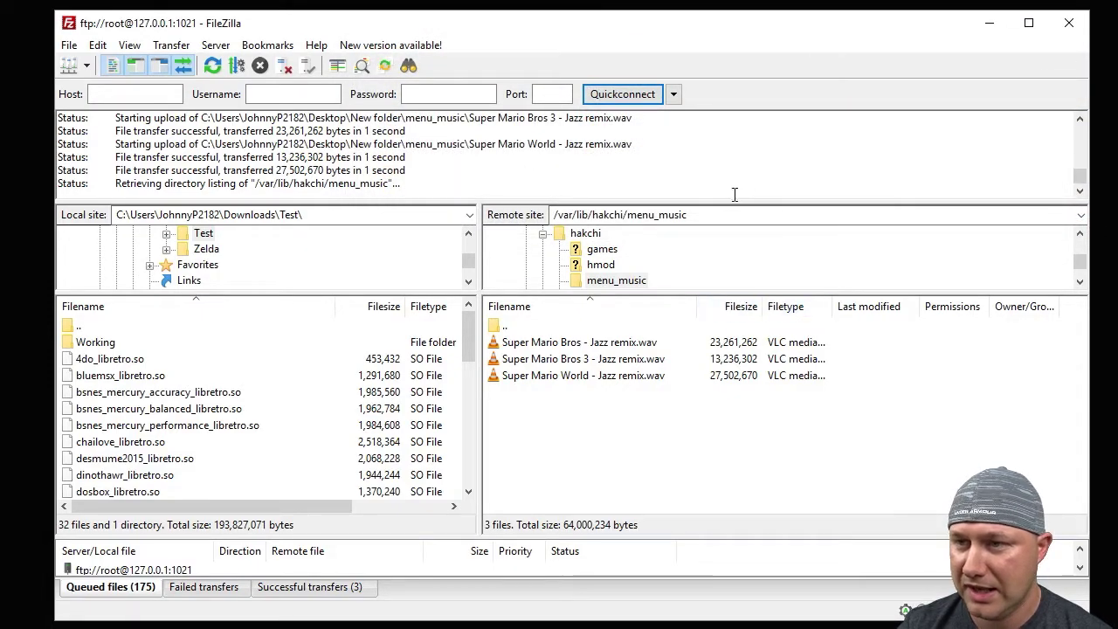
- Close FileZilla and, back in hakchi2 CE, select the Hakchi Advanced Music Hack module and install it on the console
left_click(1068, 24)
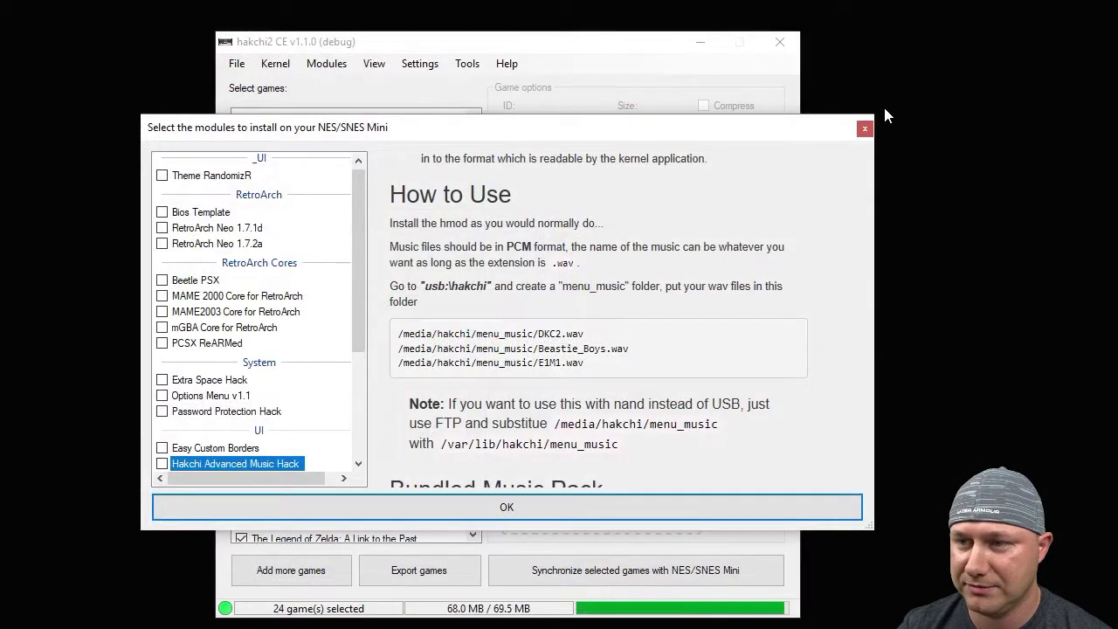
left_click_drag(359, 317, 355, 350)
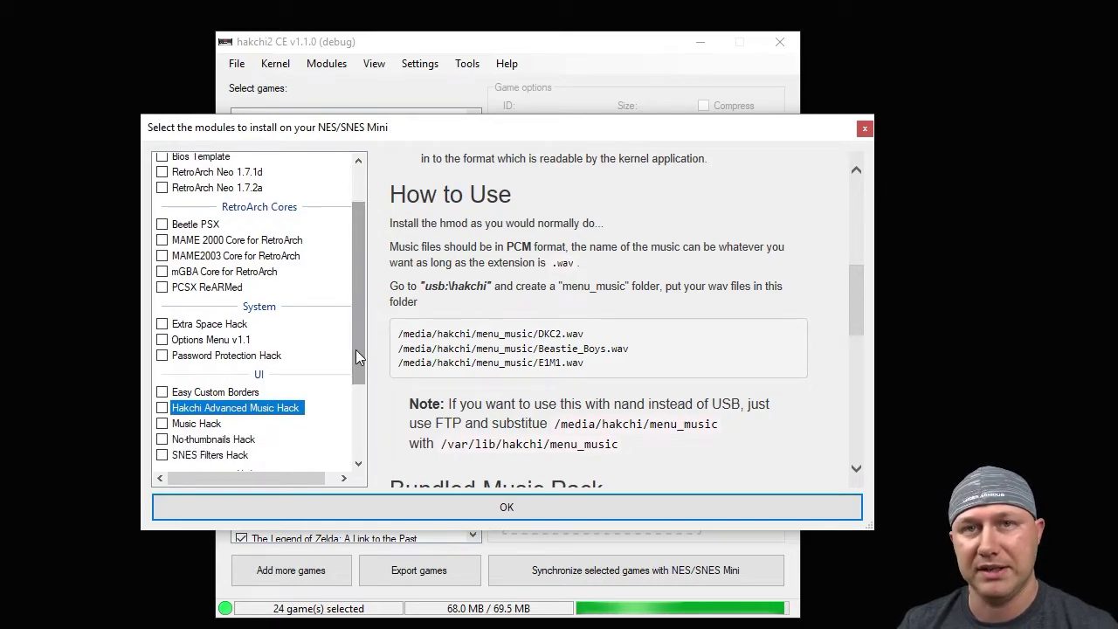
left_click(161, 409)
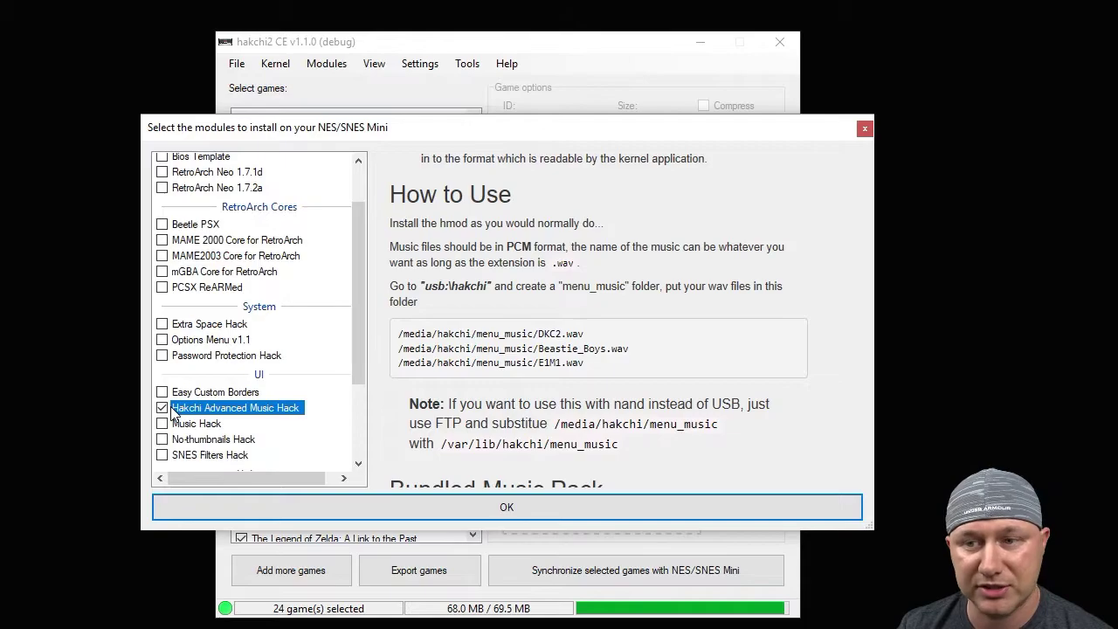
left_click(441, 513)
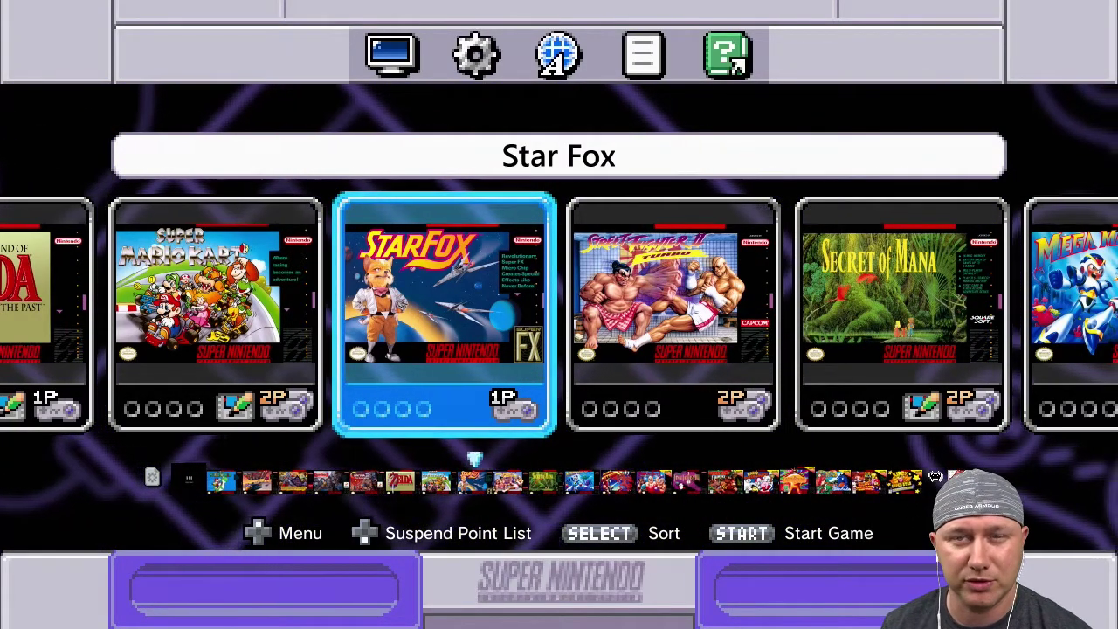
- Browse the console's game list from Star Fox to Super Metroid, then visit the Display option and return to the list
key("Right")
key("Right")
key("Right")
key("Right")
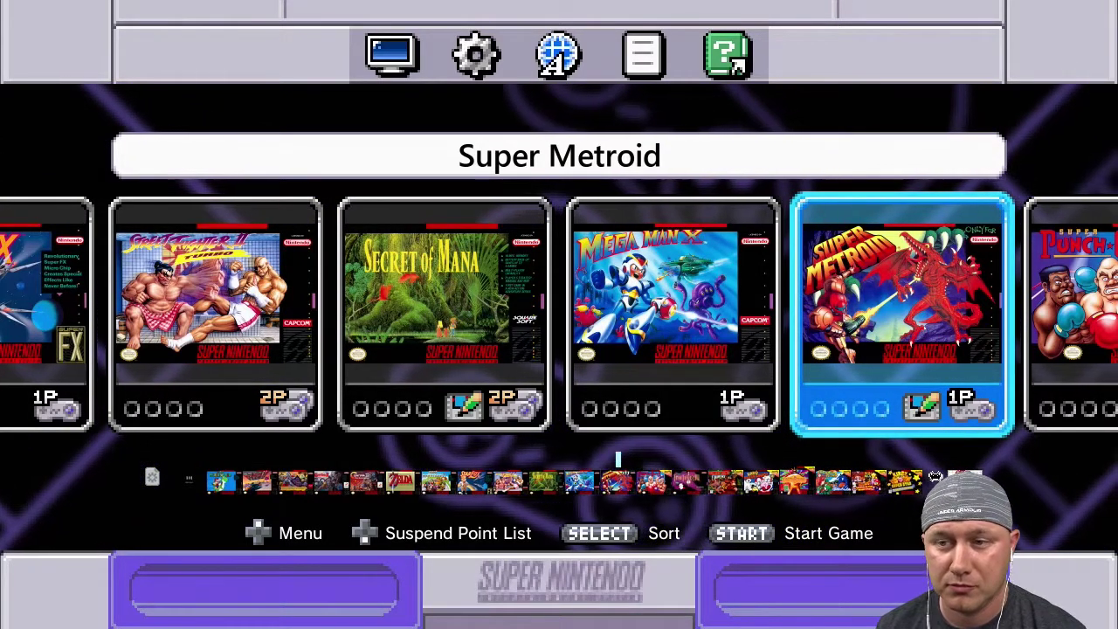
key("Up")
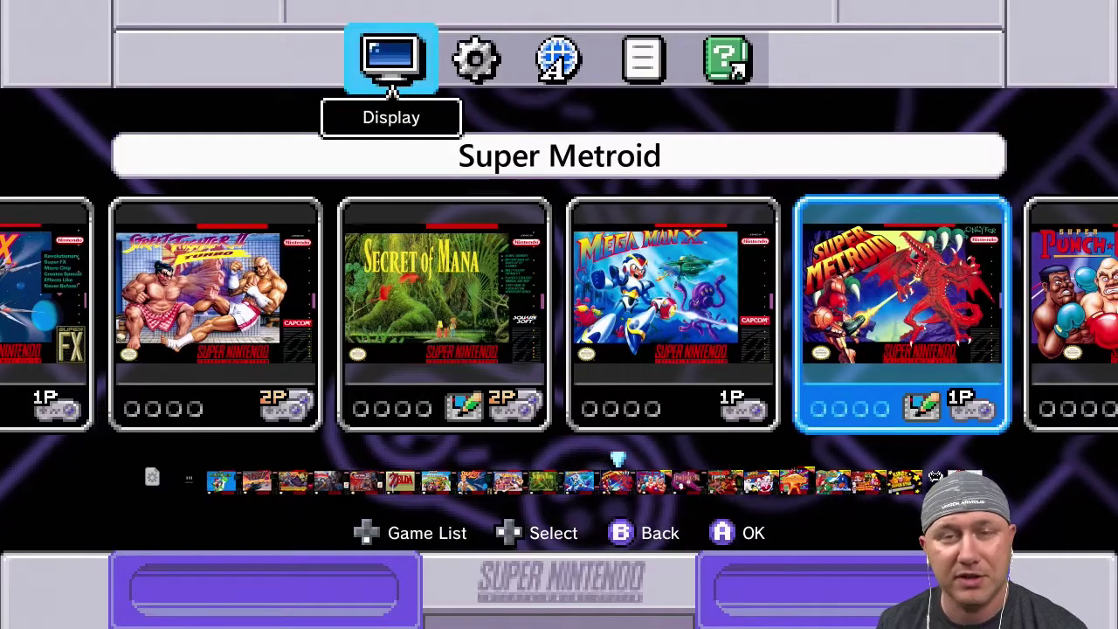
key("Return")
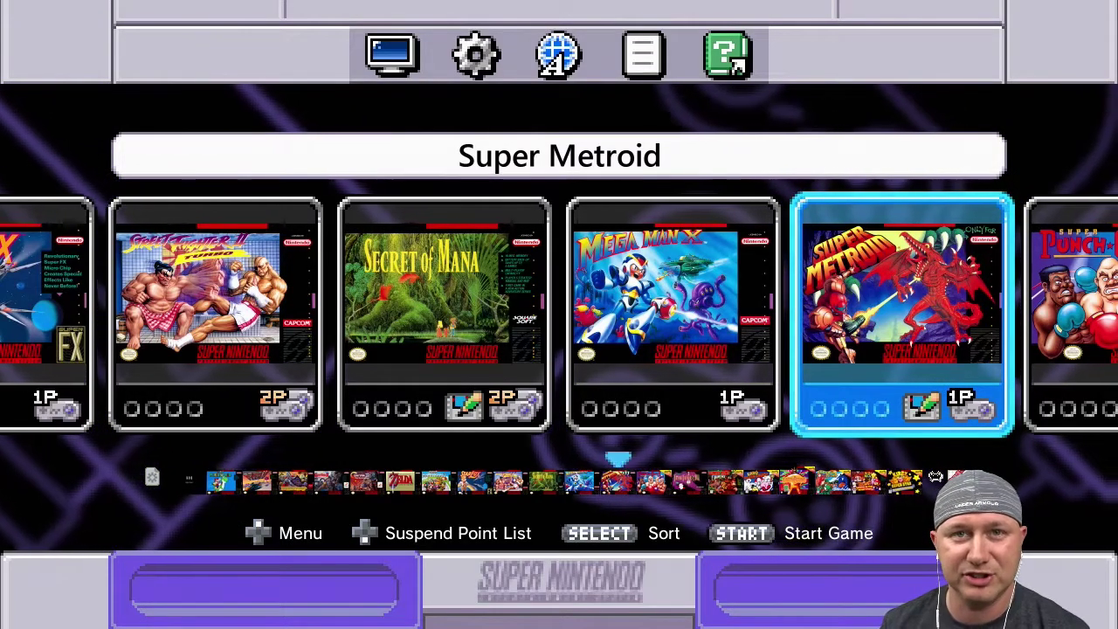
- Launch The Legend of Zelda: A Link to the Past and exit back to the console's home menu to check the menu music
key("Left")
key("Left")
key("Left")
key("Left")
key("Left")
key("Left")
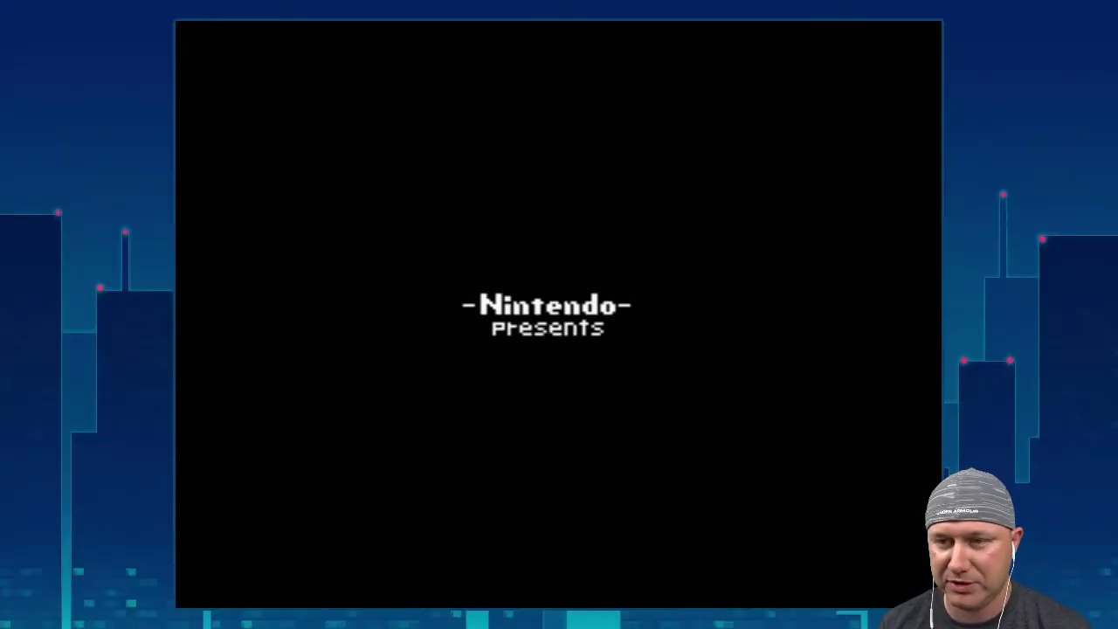
key("Escape")
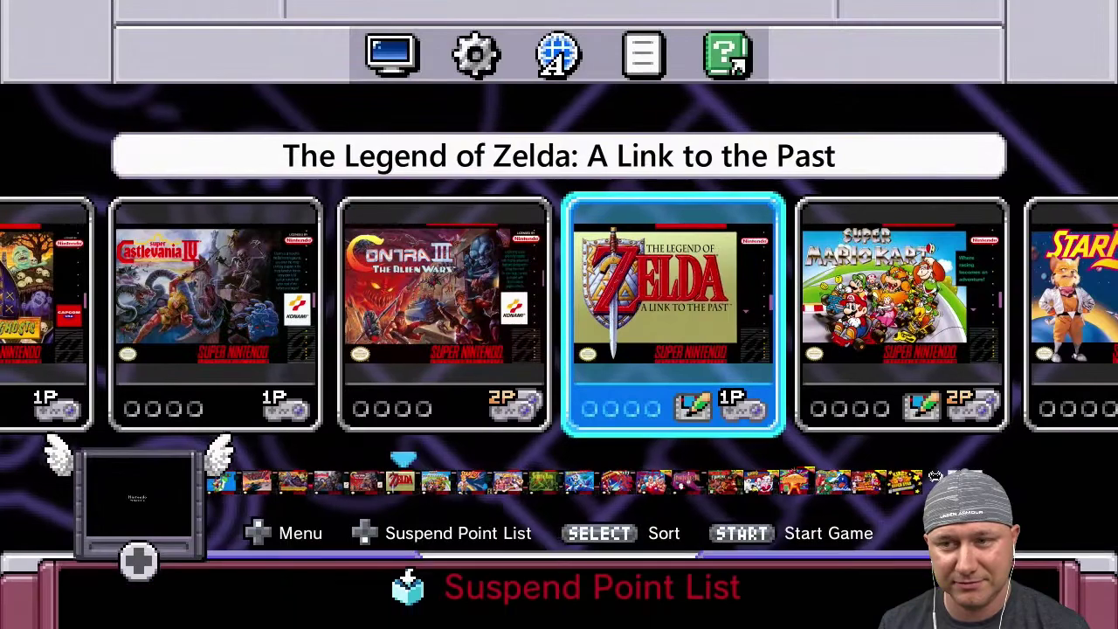